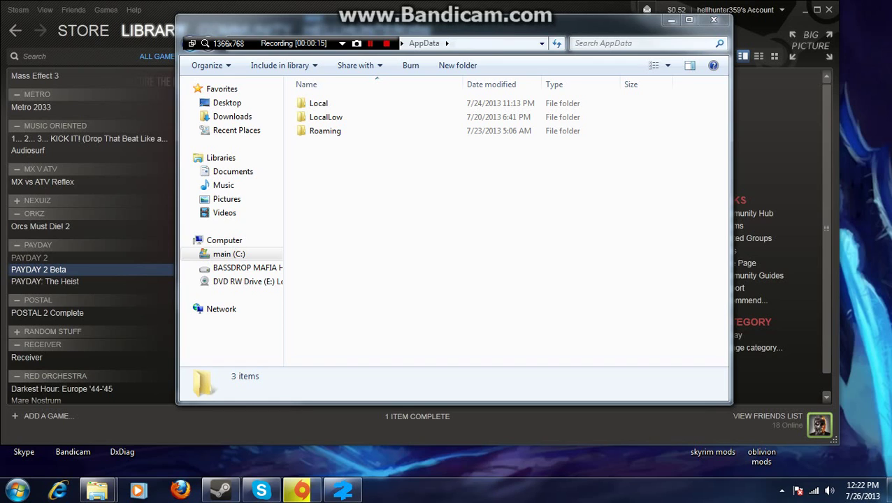
Step: Show PAYDAY 2 Beta's Local Files properties in Steam, with 11481 MB used on drive C
{"action": "left_click", "coordinate": [68, 269]}
{"action": "right_click", "coordinate": [68, 269]}
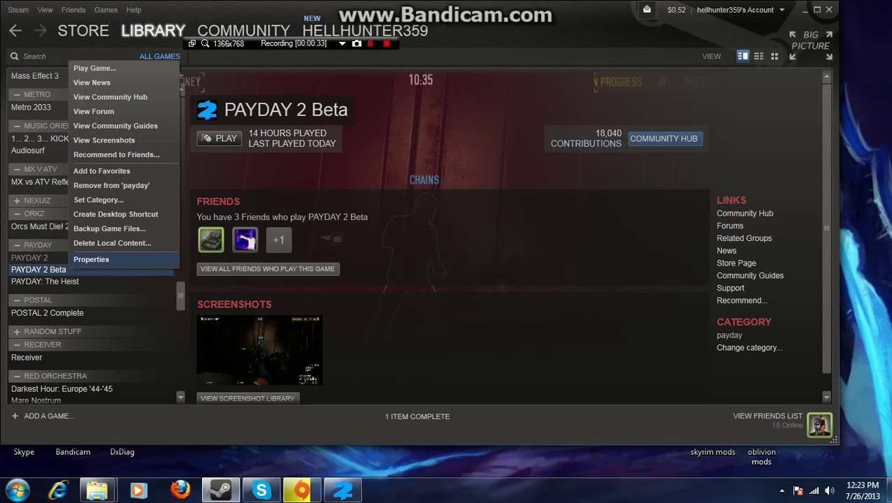
{"action": "left_click", "coordinate": [91, 259]}
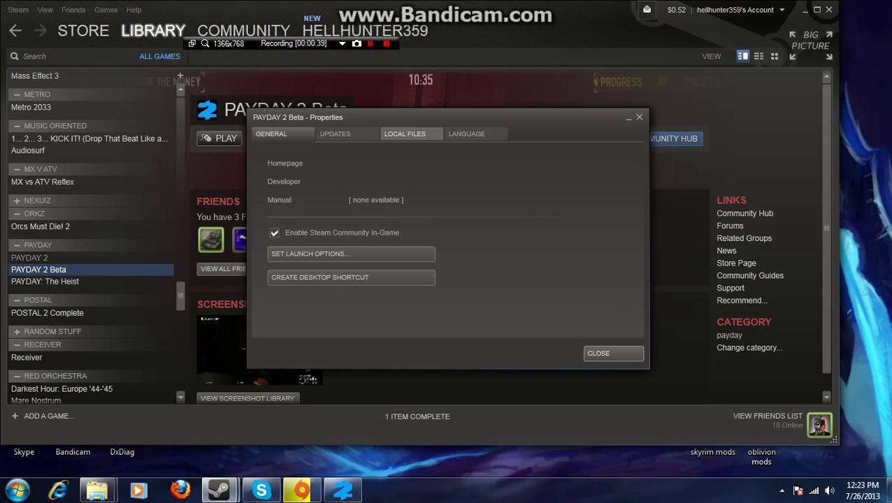
{"action": "left_click", "coordinate": [404, 134]}
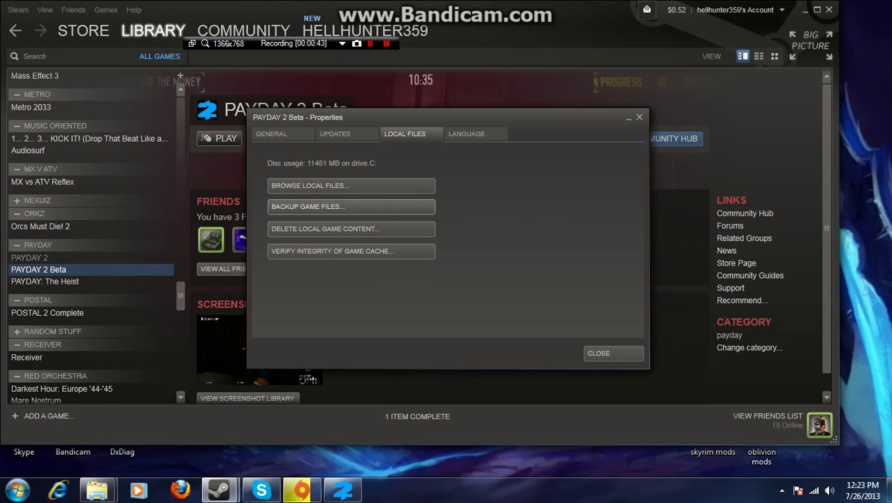
Step: Close the PAYDAY 2 Beta properties and return to the AppData Explorer window
{"action": "left_click", "coordinate": [613, 353]}
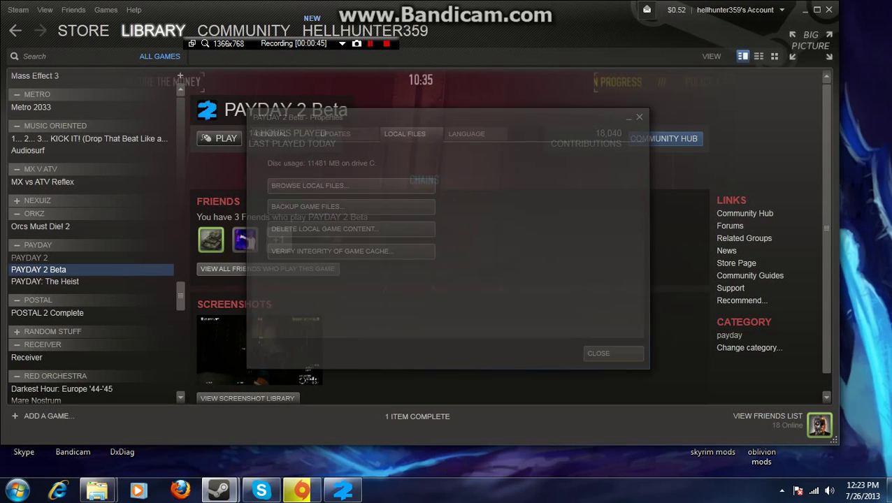
{"action": "mouse_move", "coordinate": [97, 490]}
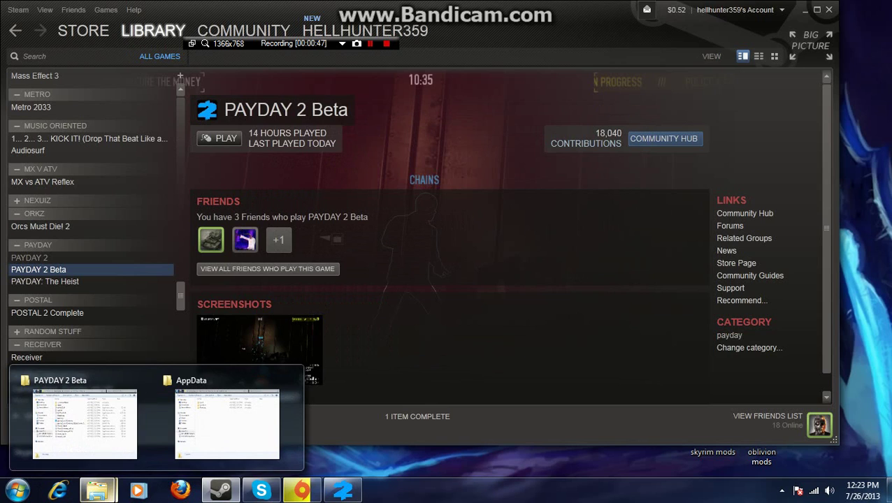
{"action": "left_click", "coordinate": [84, 415]}
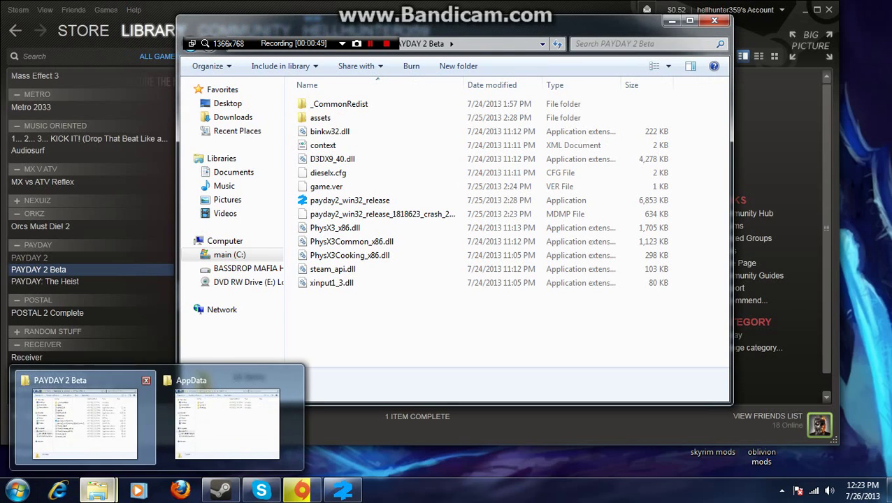
{"action": "left_click", "coordinate": [219, 418]}
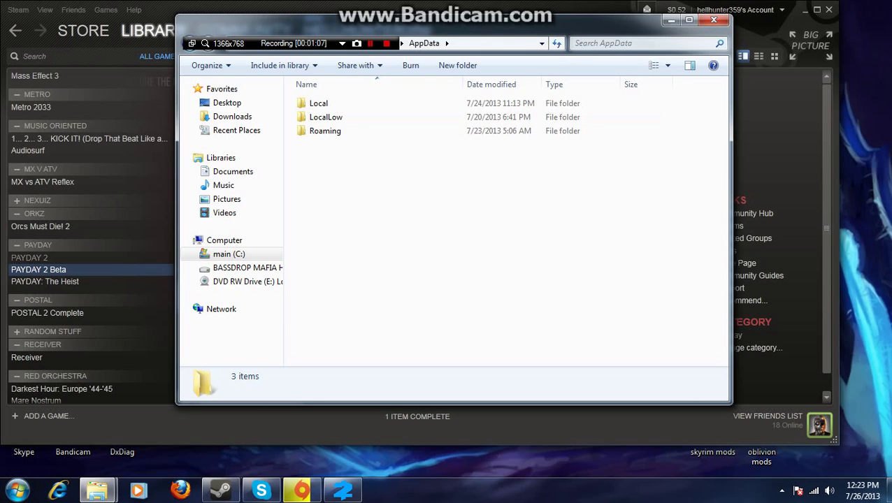
{"action": "left_click", "coordinate": [643, 43]}
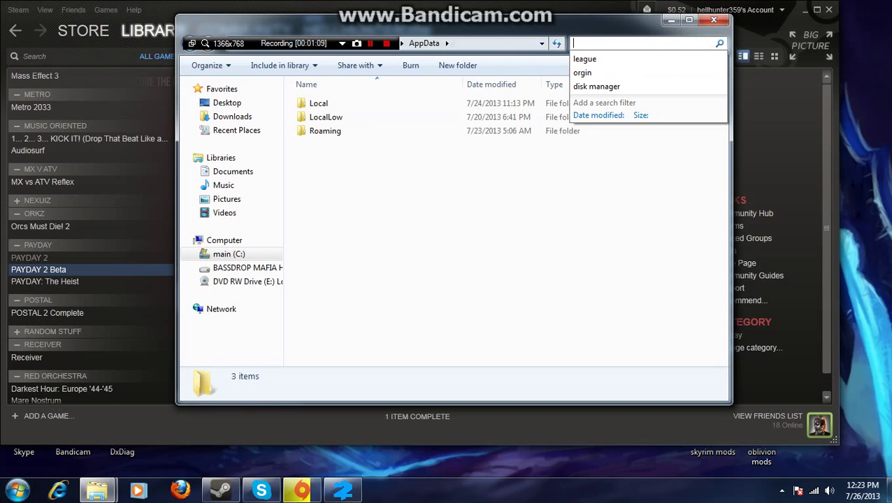
{"action": "type", "text": "%a"}
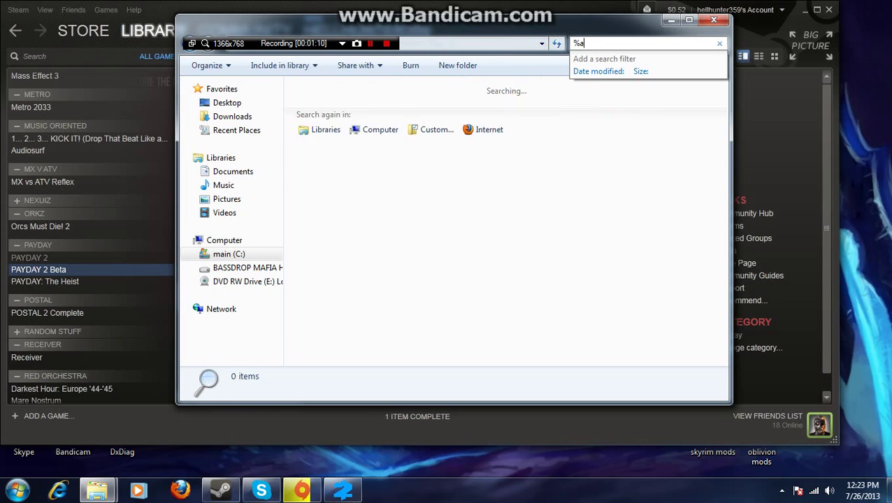
{"action": "type", "text": "ppadat"}
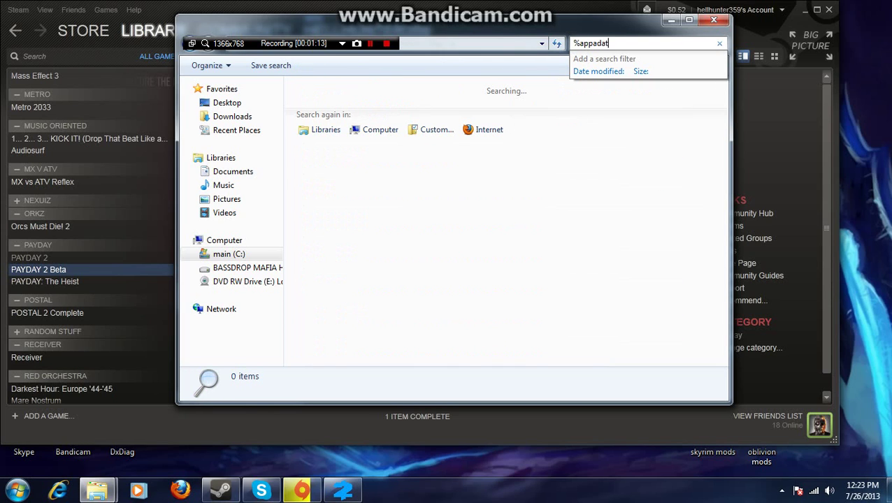
{"action": "key", "text": "BackSpace"}
{"action": "type", "text": "ta"}
{"action": "key", "text": "BackSpace"}
{"action": "key", "text": "BackSpace"}
{"action": "type", "text": "ata"}
{"action": "type", "text": "%$"}
{"action": "key", "text": "BackSpace"}
{"action": "key", "text": "Return"}
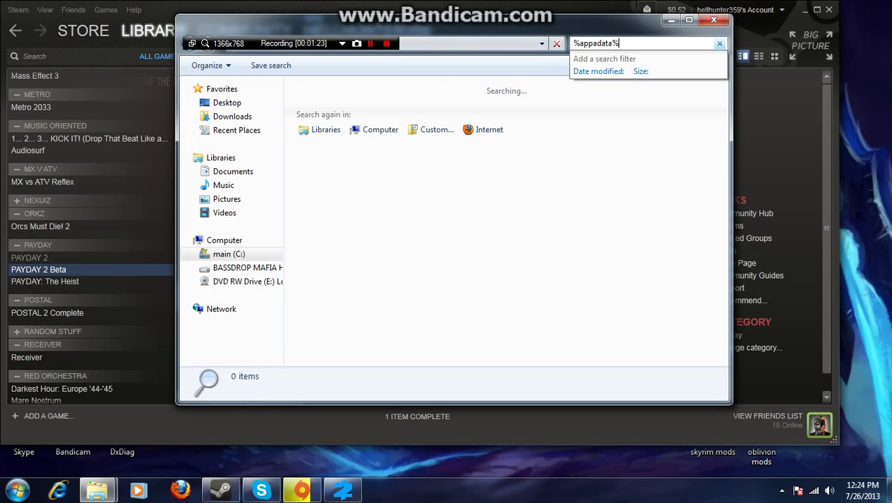
{"action": "left_click", "coordinate": [719, 44]}
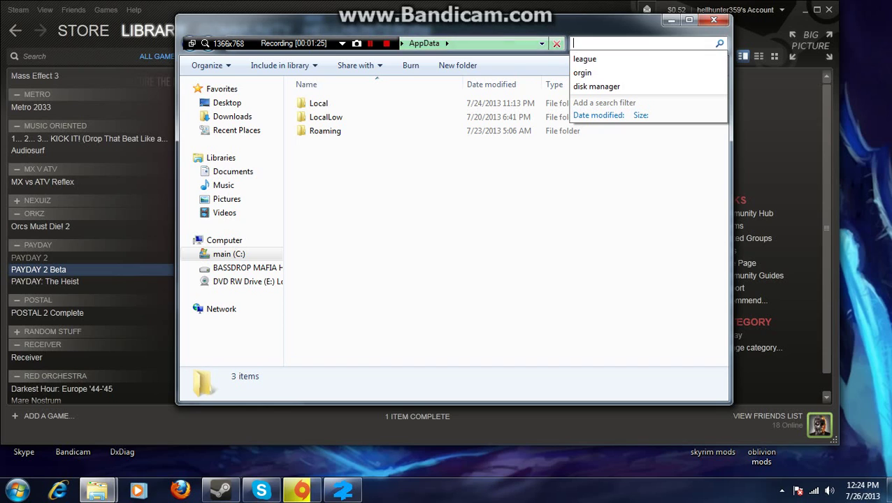
{"action": "double_click", "coordinate": [325, 130]}
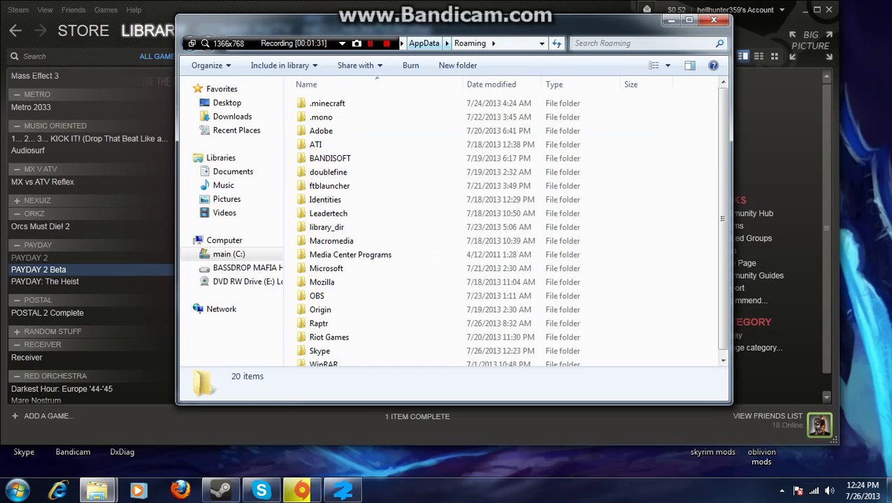
{"action": "left_click", "coordinate": [424, 43]}
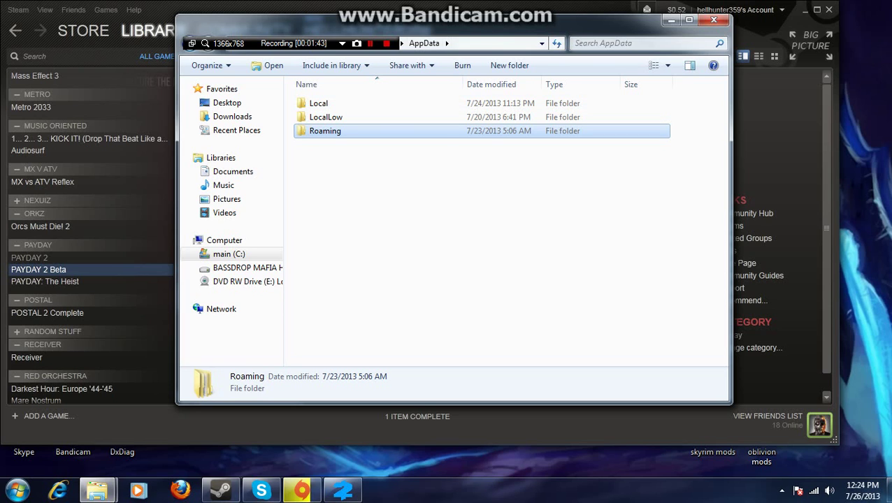
{"action": "key", "text": "Return"}
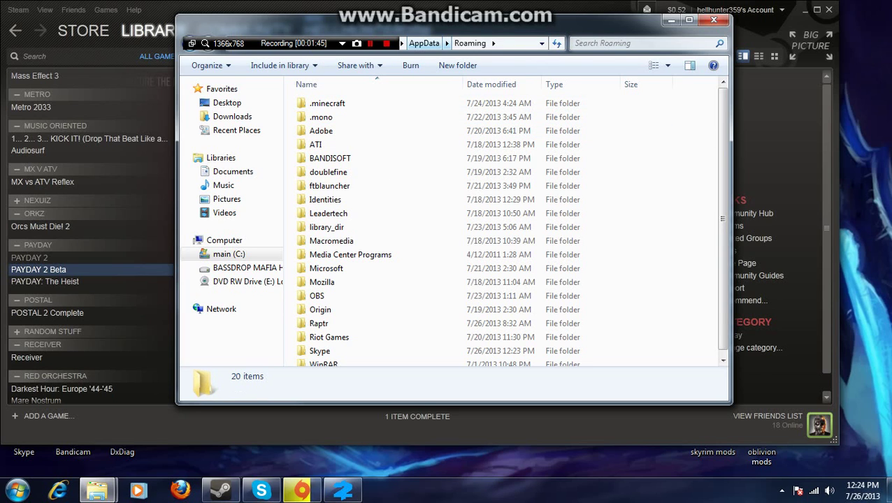
{"action": "left_click", "coordinate": [424, 43]}
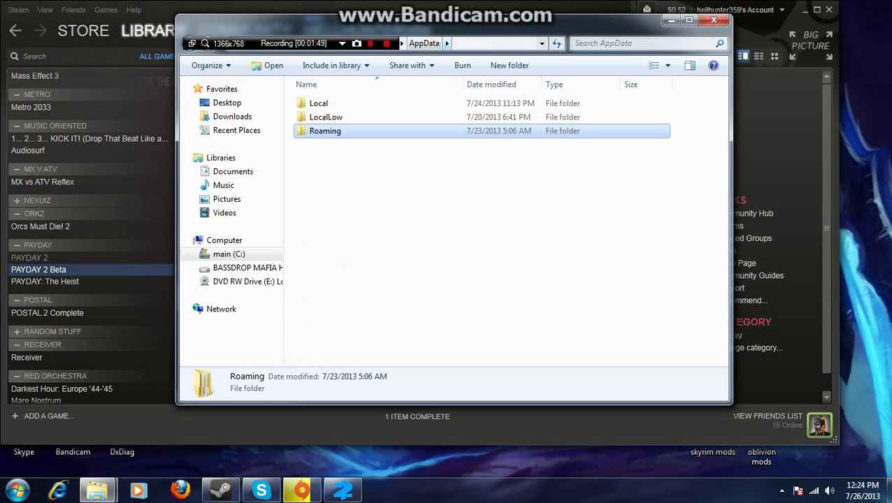
Step: Select renderer_settings in AppData\Local\PAYDAY 2, then call up the other Explorer windows
{"action": "double_click", "coordinate": [318, 102]}
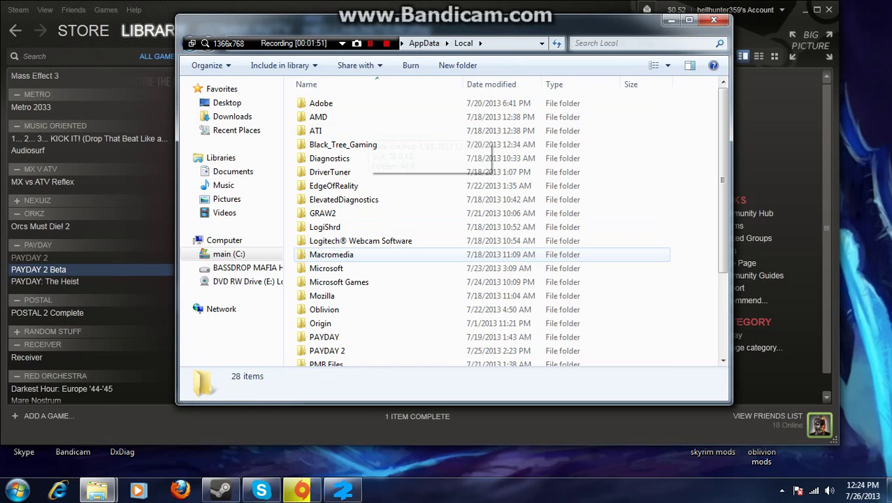
{"action": "double_click", "coordinate": [327, 351]}
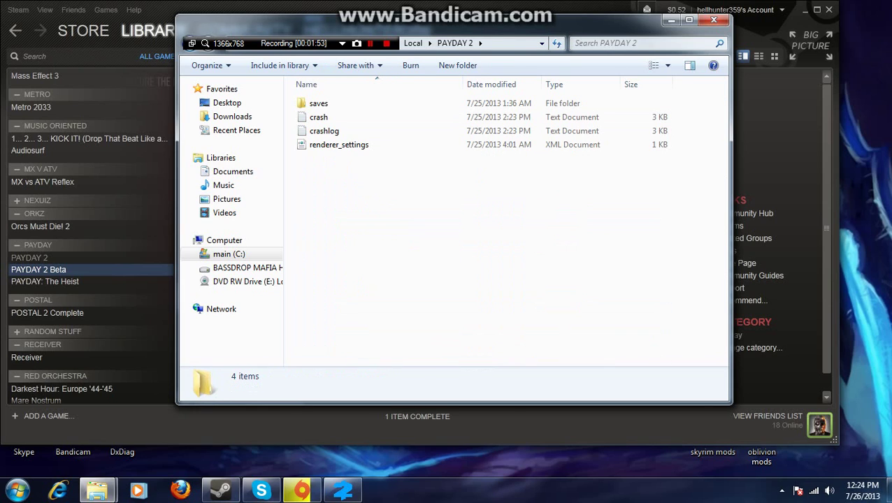
{"action": "left_click", "coordinate": [339, 145]}
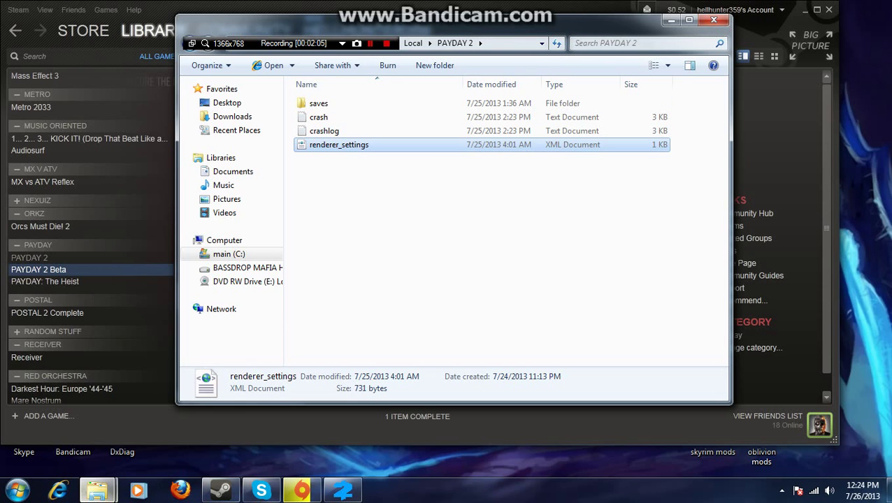
{"action": "left_click", "coordinate": [97, 489]}
{"action": "left_click", "coordinate": [80, 419]}
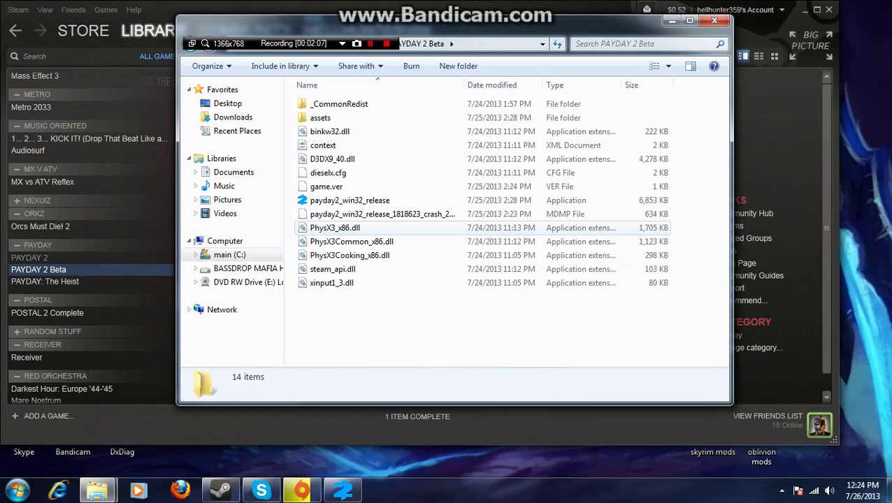
{"action": "mouse_move", "coordinate": [489, 21]}
{"action": "left_mouse_down"}
{"action": "mouse_move", "coordinate": [555, 19]}
{"action": "mouse_move", "coordinate": [531, 34]}
{"action": "mouse_move", "coordinate": [488, 29]}
{"action": "mouse_move", "coordinate": [577, 32]}
{"action": "mouse_move", "coordinate": [477, 21]}
{"action": "mouse_move", "coordinate": [485, 21]}
{"action": "left_mouse_up"}
{"action": "left_click", "coordinate": [311, 58]}
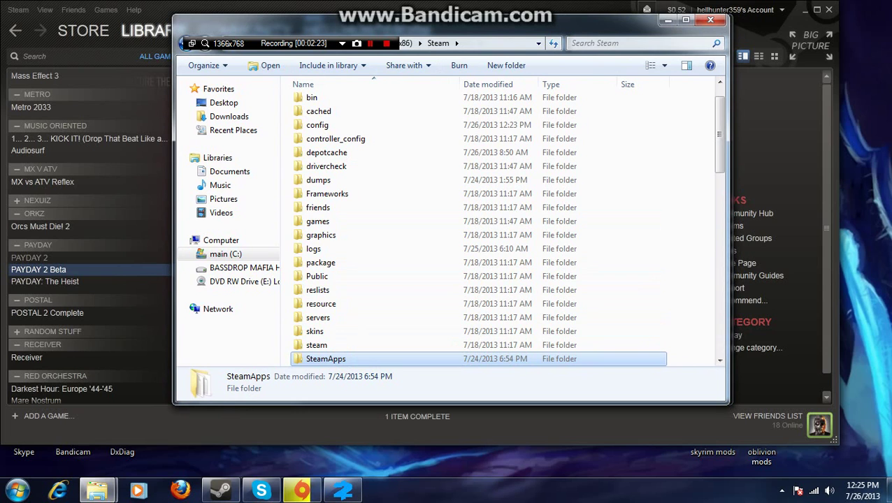
{"action": "double_click", "coordinate": [326, 358]}
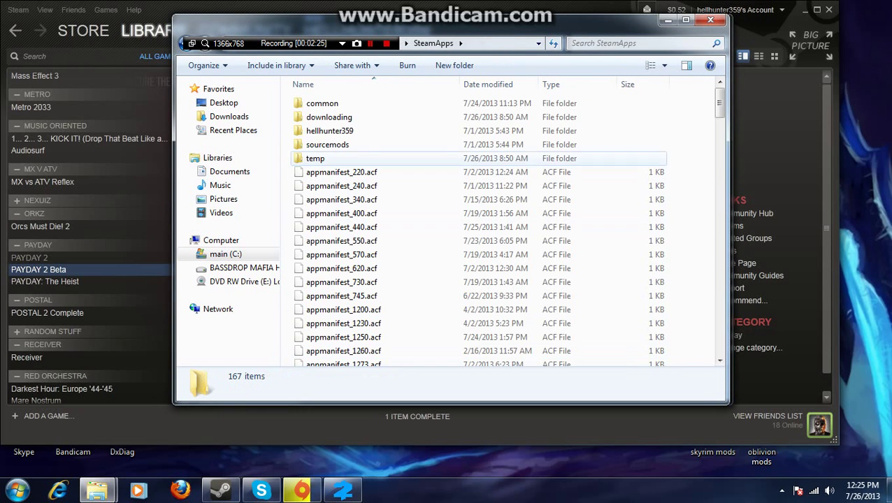
{"action": "double_click", "coordinate": [321, 101]}
{"action": "scroll", "coordinate": [420, 258], "scroll_direction": "down", "scroll_amount": 12}
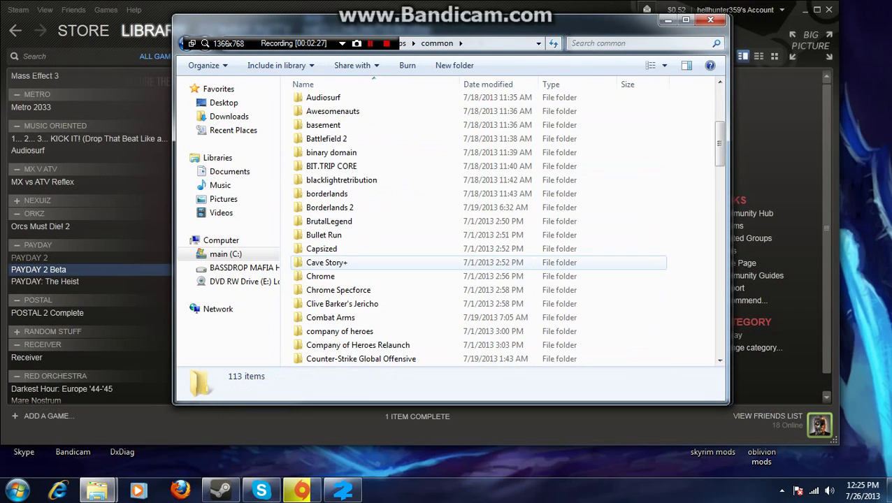
{"action": "scroll", "coordinate": [420, 262], "scroll_direction": "down", "scroll_amount": 7}
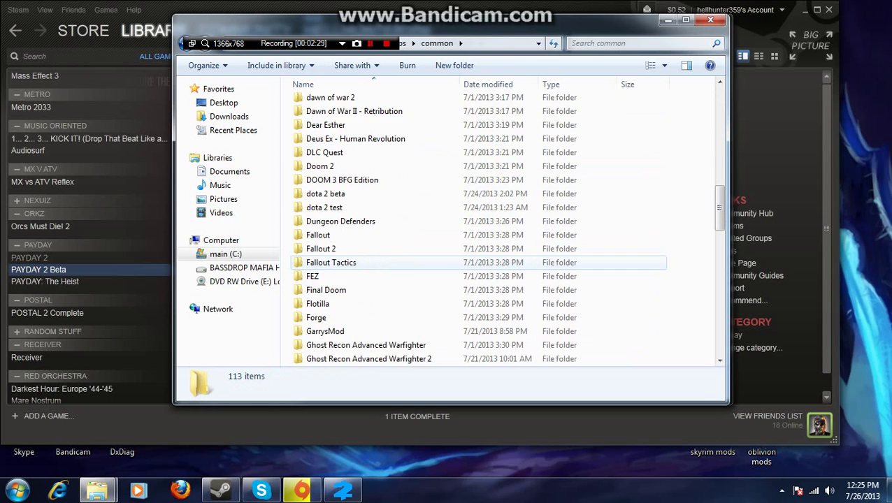
{"action": "scroll", "coordinate": [353, 262], "scroll_direction": "down", "scroll_amount": 4}
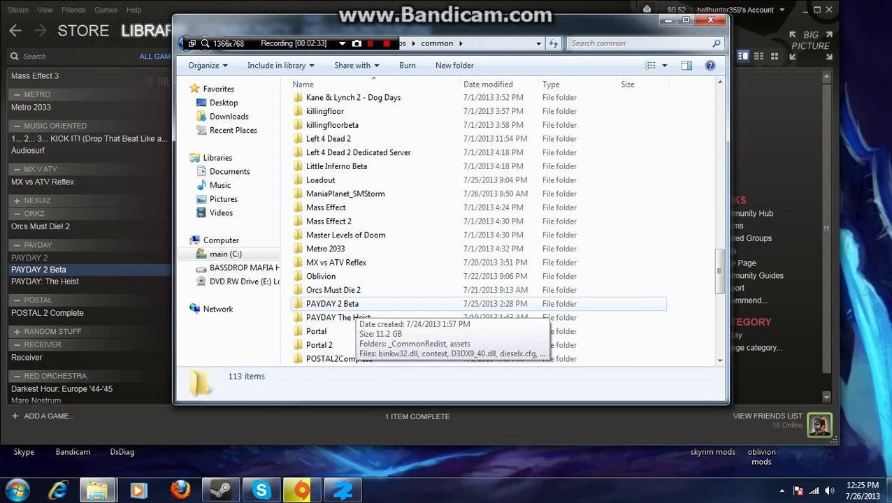
{"action": "double_click", "coordinate": [350, 305]}
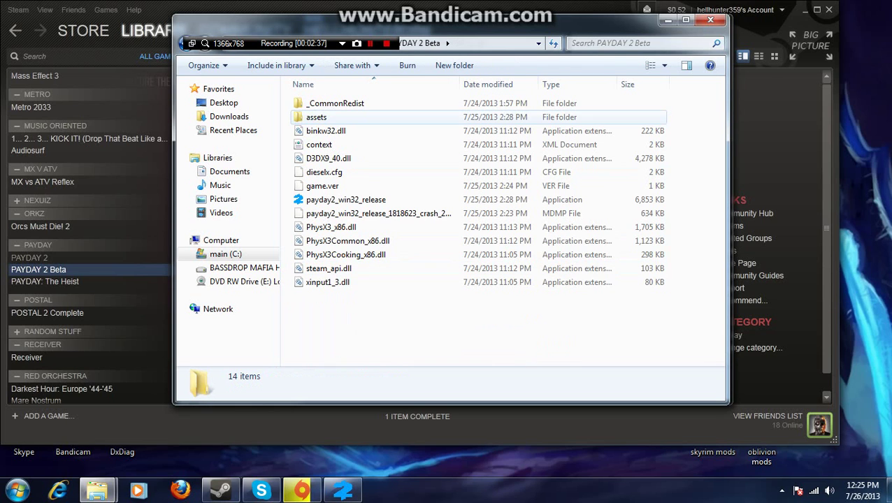
{"action": "double_click", "coordinate": [316, 116]}
{"action": "scroll", "coordinate": [392, 140], "scroll_direction": "down", "scroll_amount": 20}
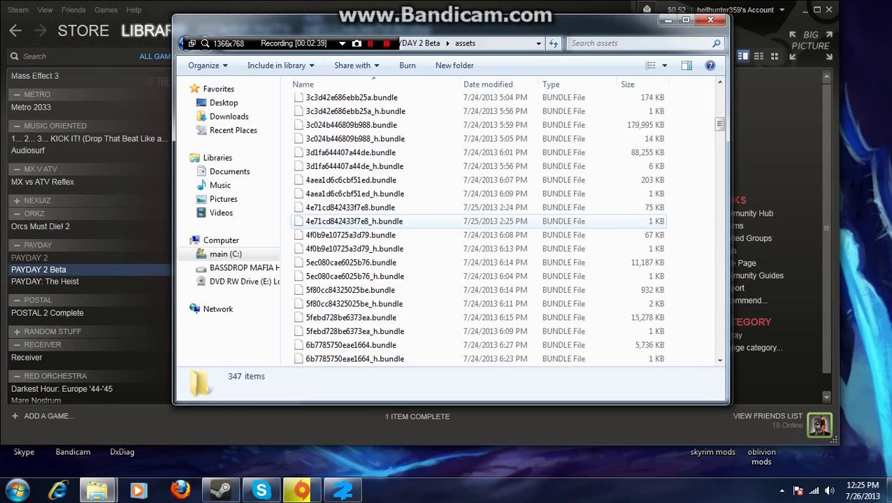
{"action": "key", "text": "BackSpace"}
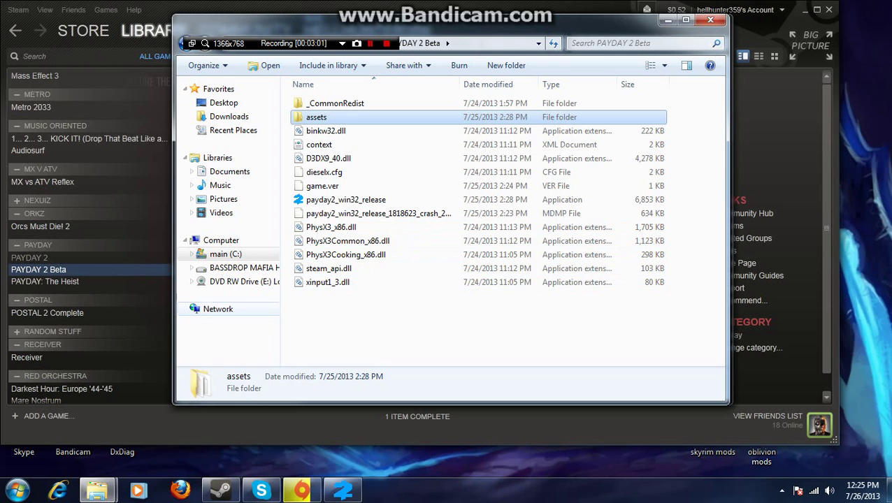
Step: Switch between the PAYDAY 2 Beta and local PAYDAY 2 windows, ending on renderer_settings' folder
{"action": "mouse_move", "coordinate": [97, 489]}
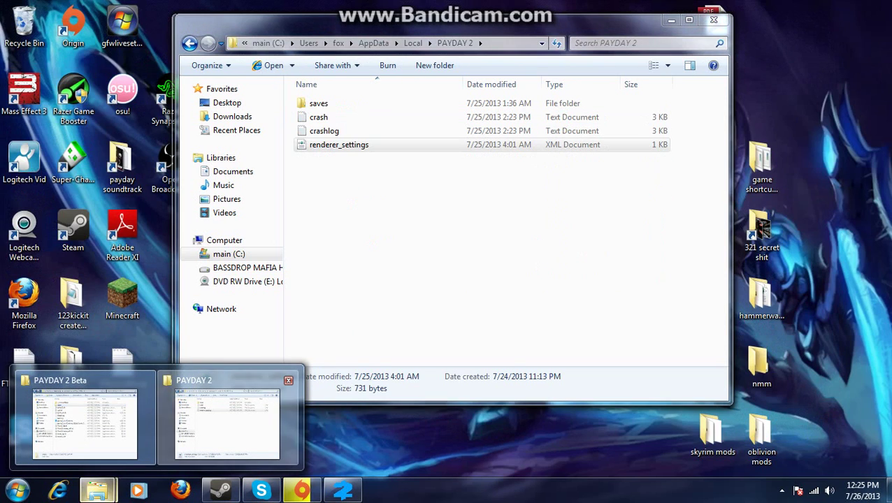
{"action": "left_click", "coordinate": [227, 420]}
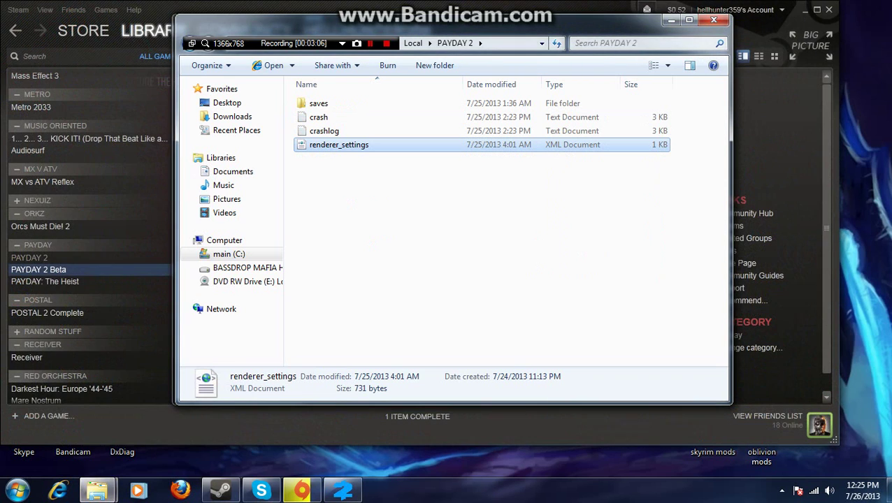
{"action": "mouse_move", "coordinate": [97, 489]}
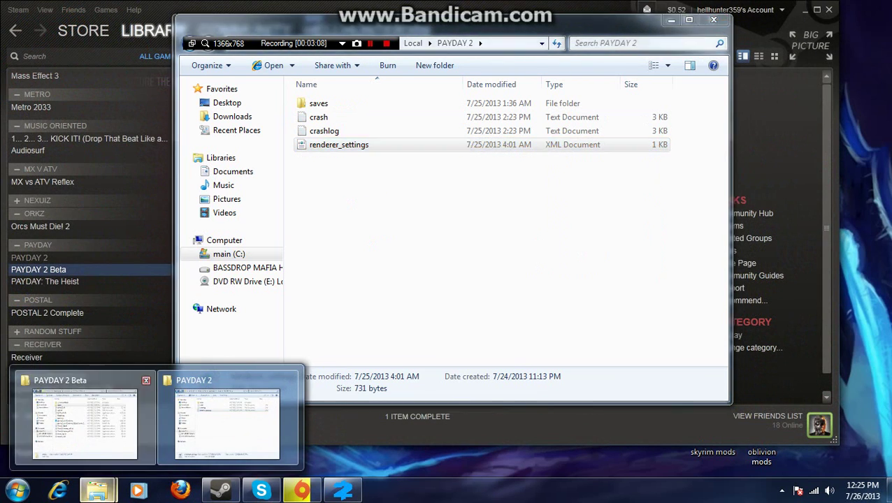
{"action": "left_click", "coordinate": [77, 423]}
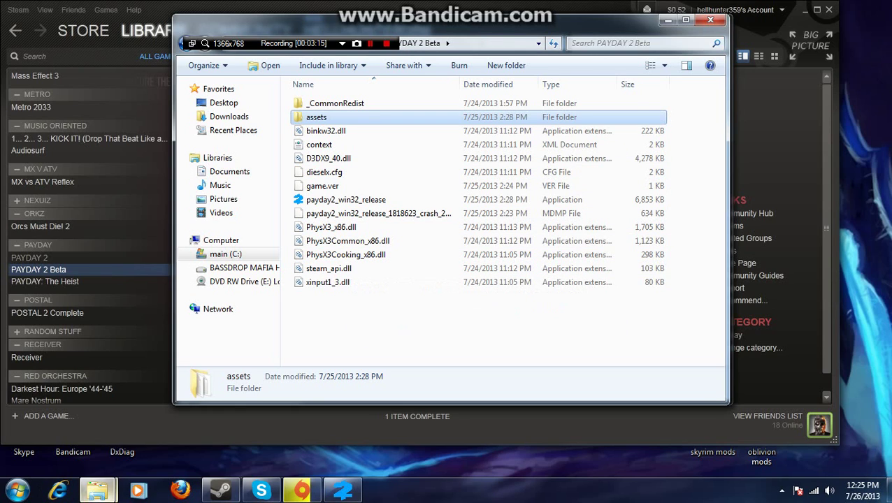
{"action": "mouse_move", "coordinate": [98, 490]}
{"action": "left_click", "coordinate": [223, 419]}
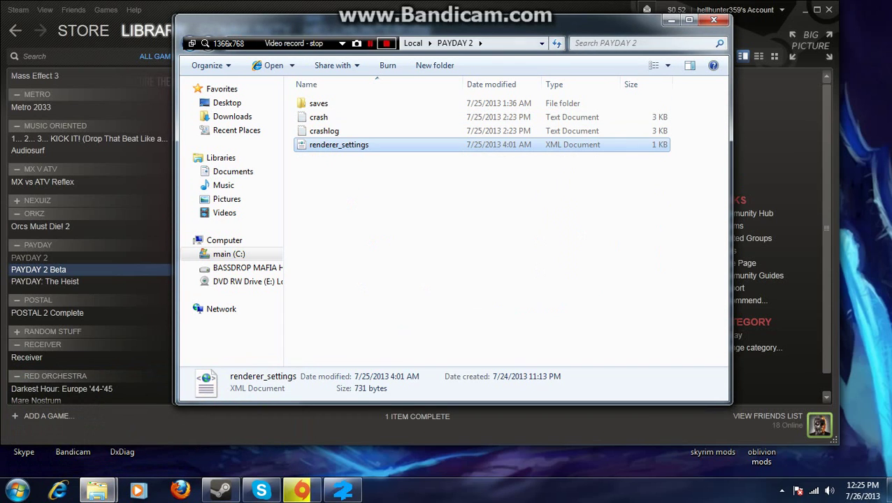